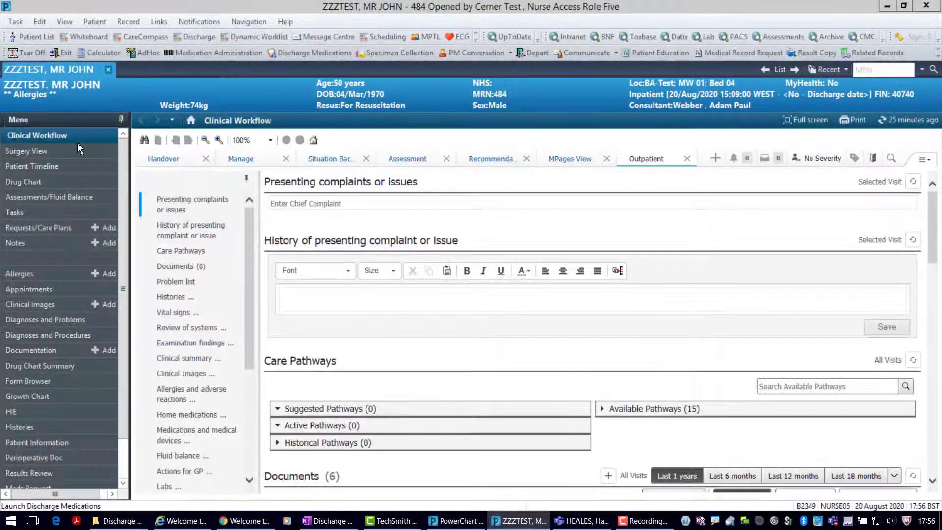
- Add the Discharge view to the patient's chart workflow tabs
left_click(67, 137)
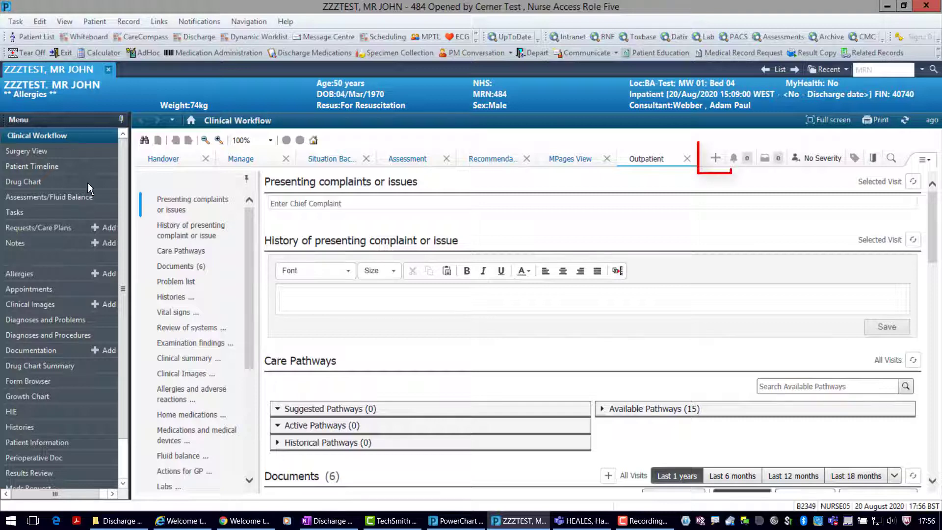
left_click(715, 158)
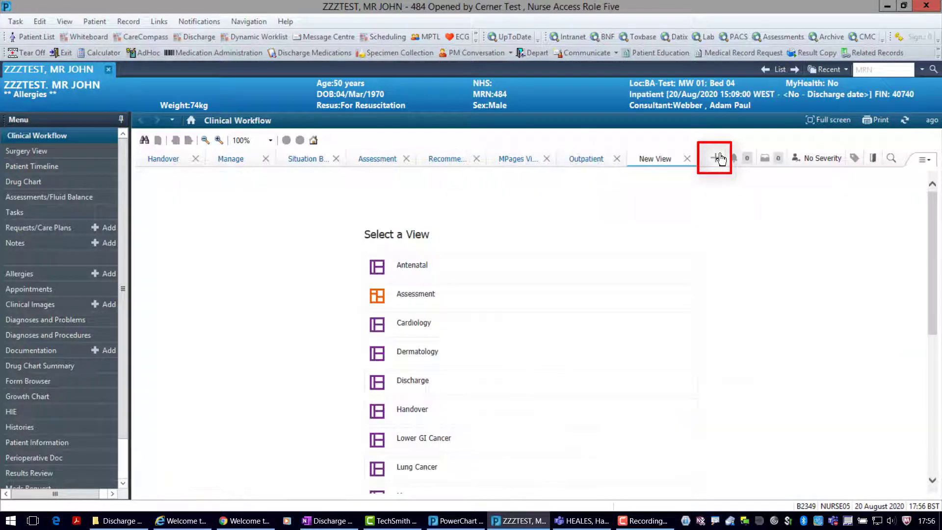
left_click(427, 383)
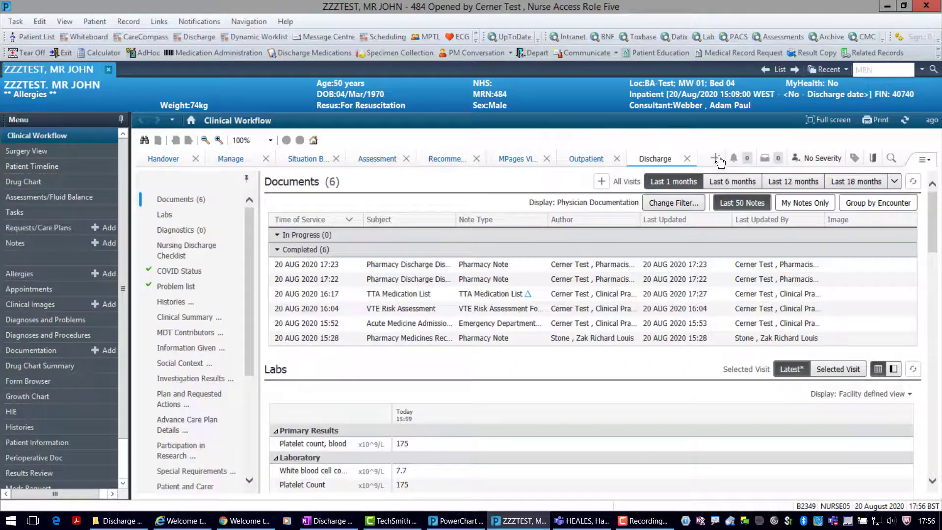
- Add the TTA Meds view as well and bring up the Discharge view
left_click(715, 158)
left_click_drag(935, 218, 933, 367)
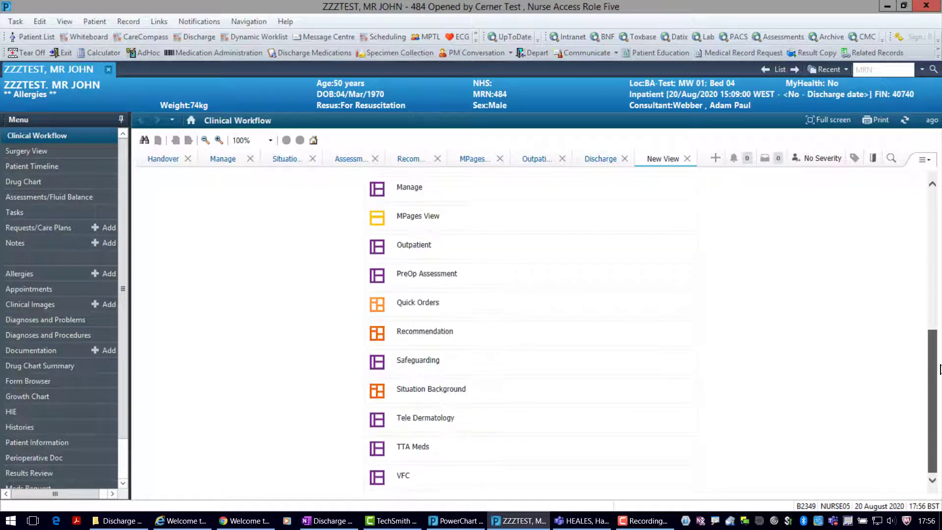
left_click(431, 452)
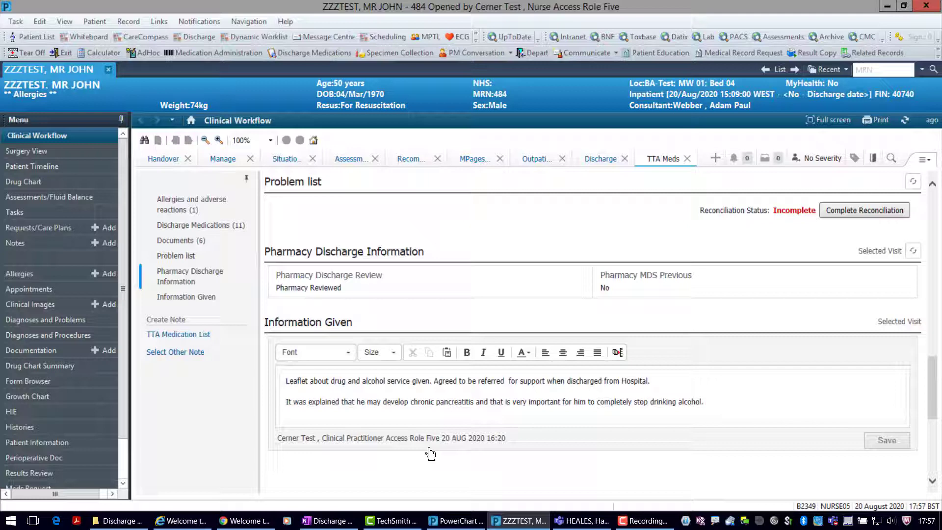
left_click(615, 163)
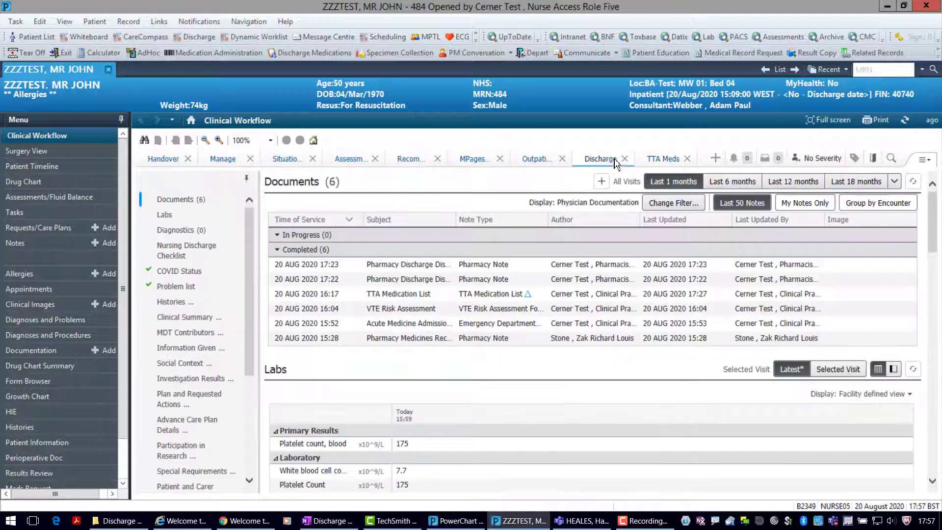
scroll(248, 273, "down", 3)
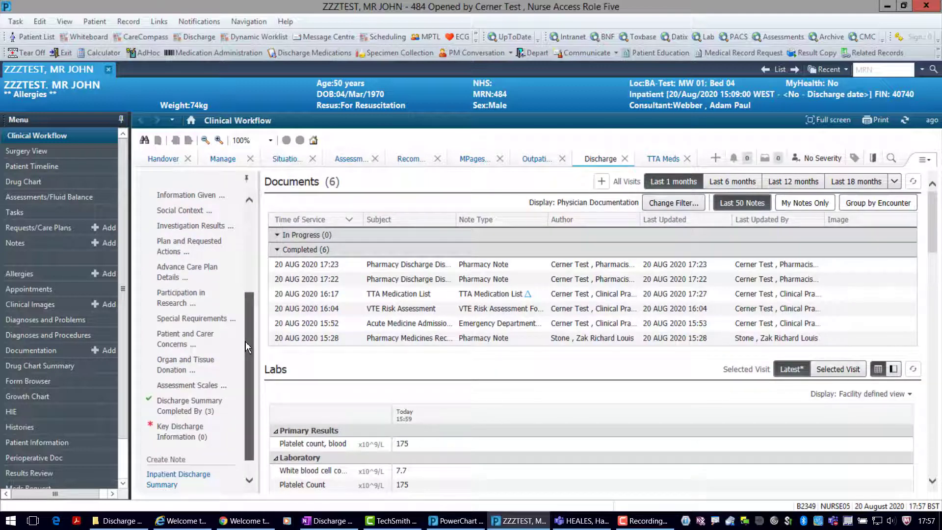
scroll(248, 287, "down", 2)
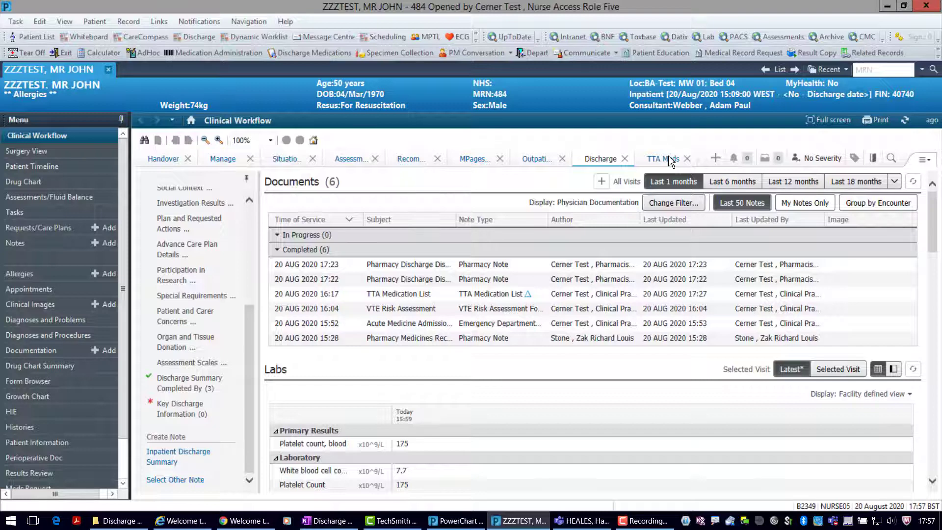
- Switch the chart to the TTA Meds view
left_click(671, 163)
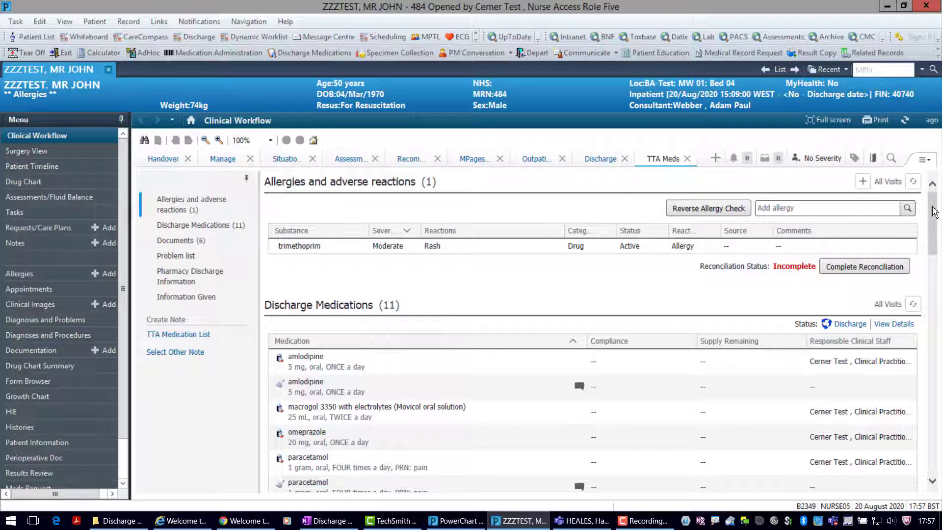
left_click_drag(931, 211, 935, 383)
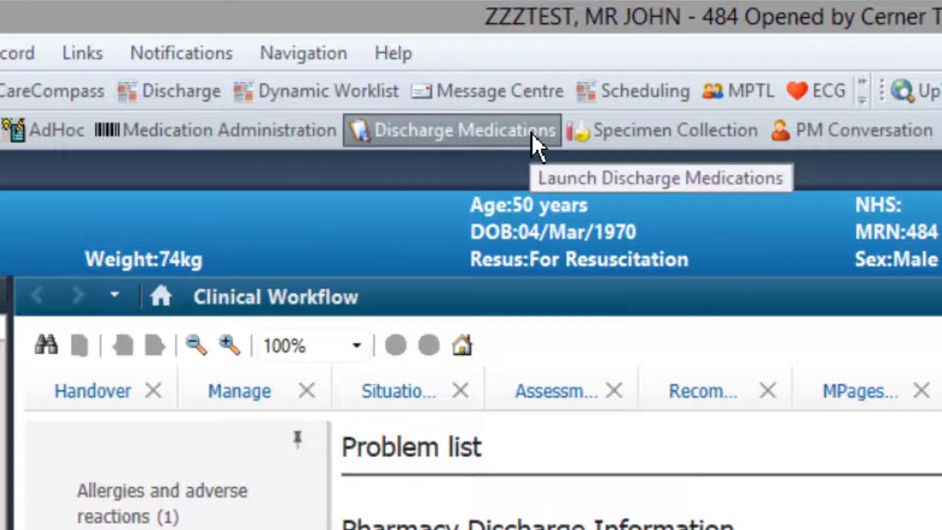
- In the Discharge Medications record, mark omeprazole, ramipril and thiamine as given
left_click(531, 133)
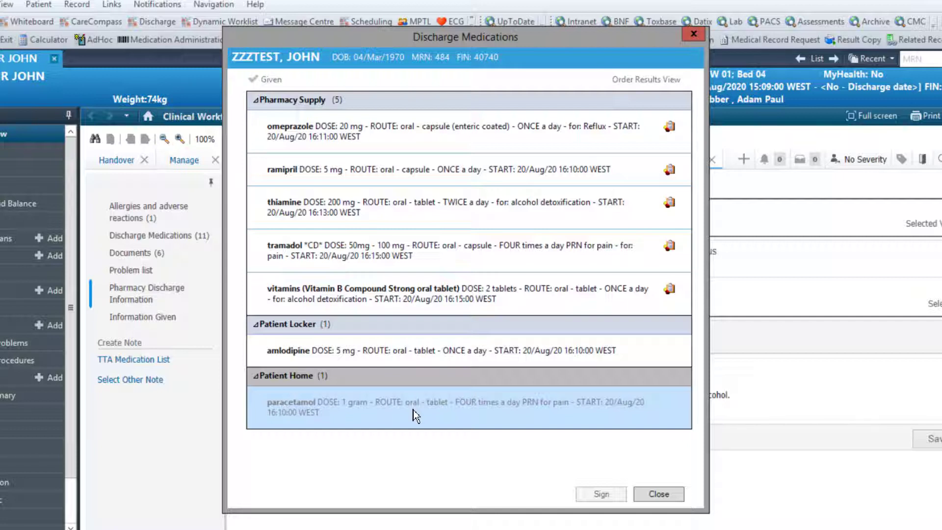
left_click(467, 140)
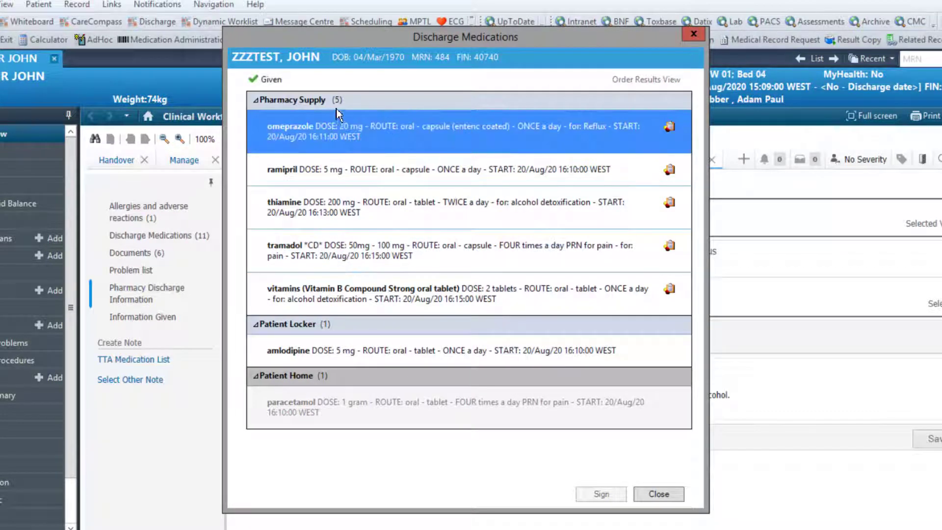
left_click(265, 82)
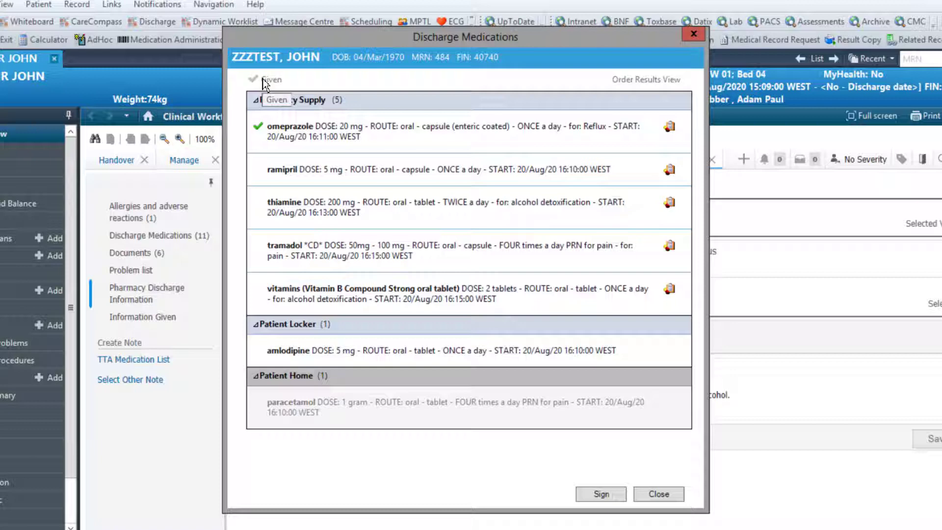
left_click(330, 168)
left_click(284, 78)
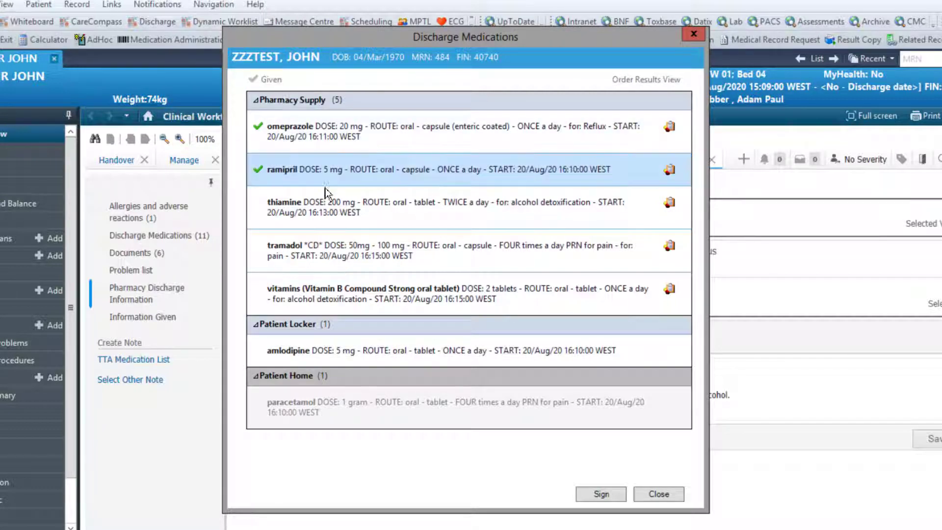
left_click(332, 205)
left_click(268, 81)
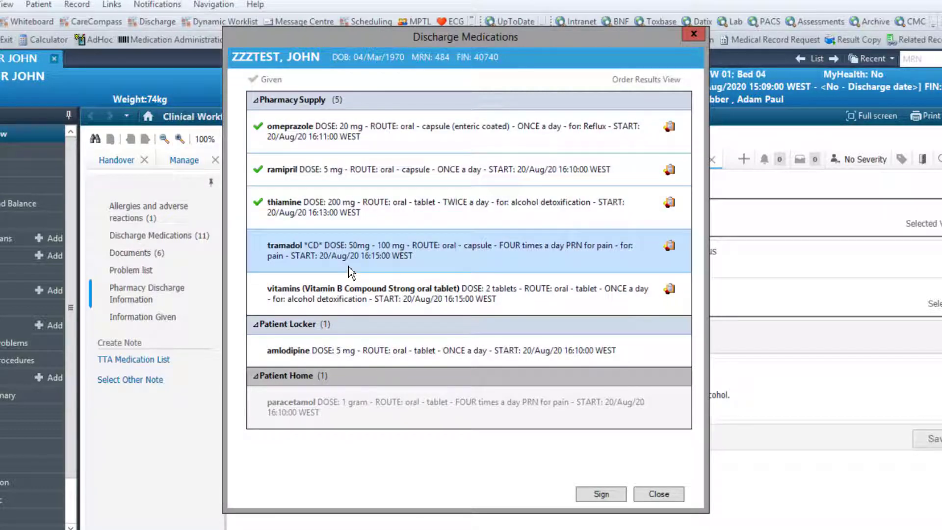
- Mark tramadol, vitamins and amlodipine as given, then sign and close the record
left_click(349, 271)
left_click(270, 80)
left_click(338, 303)
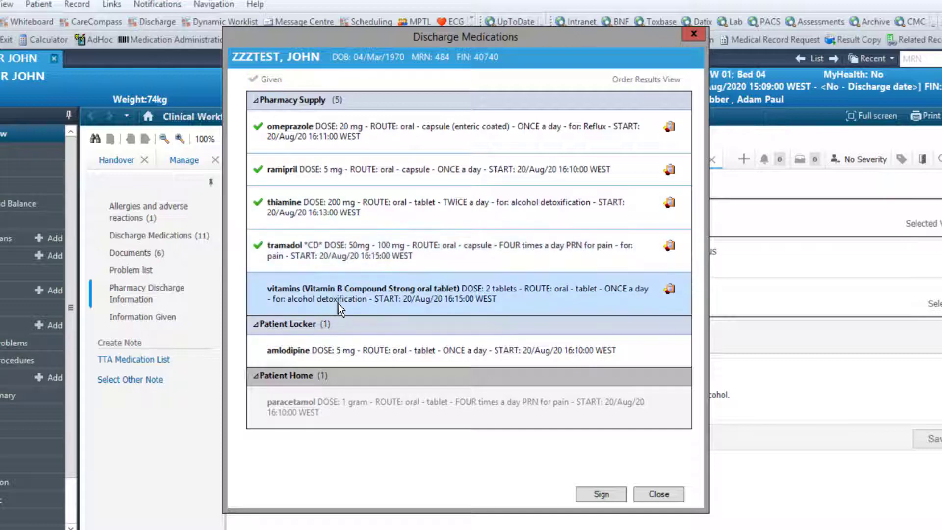
left_click(273, 79)
left_click(349, 350)
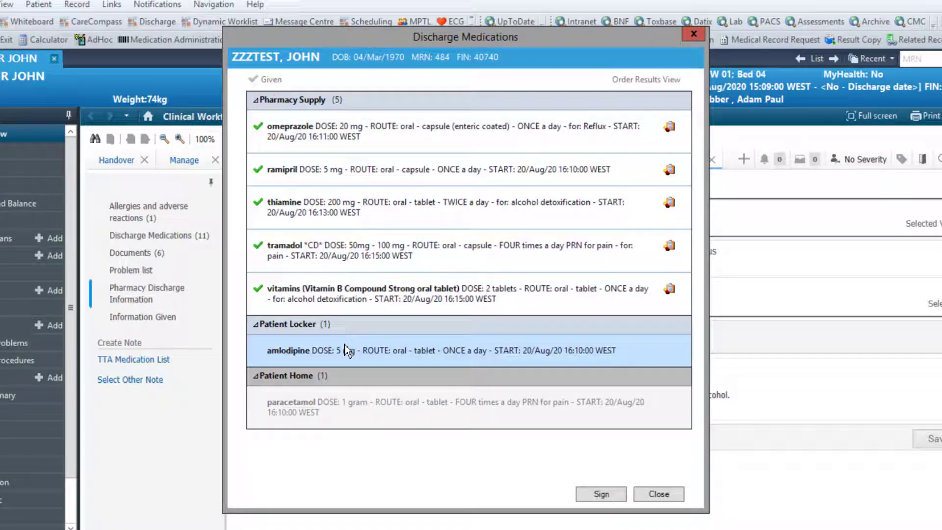
left_click(268, 79)
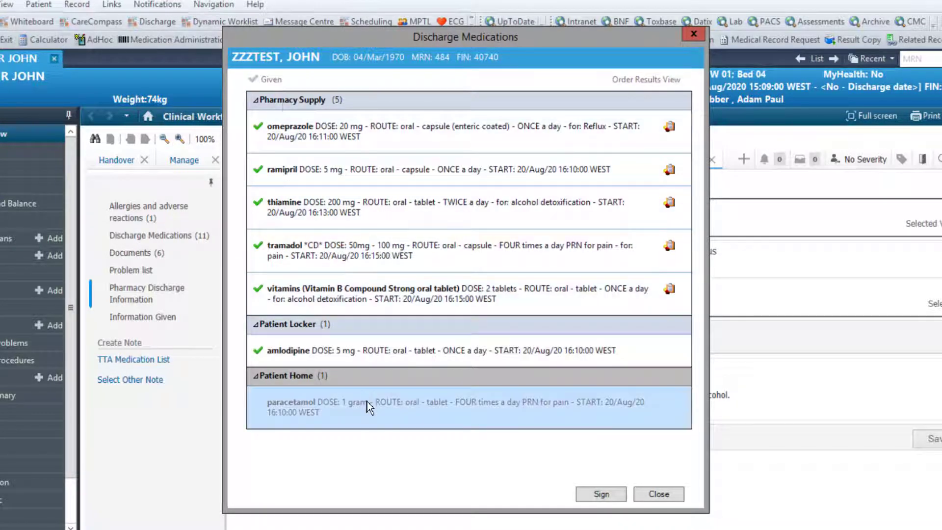
left_click(603, 496)
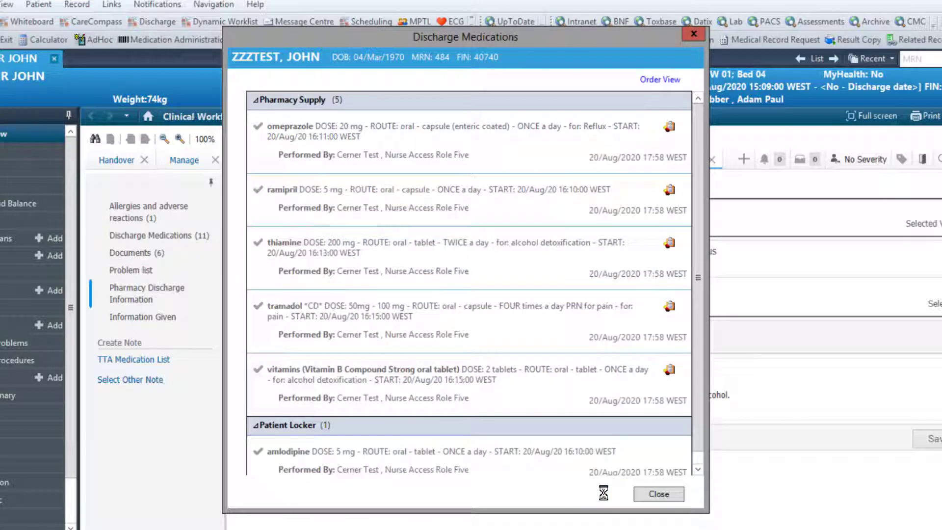
left_click(642, 492)
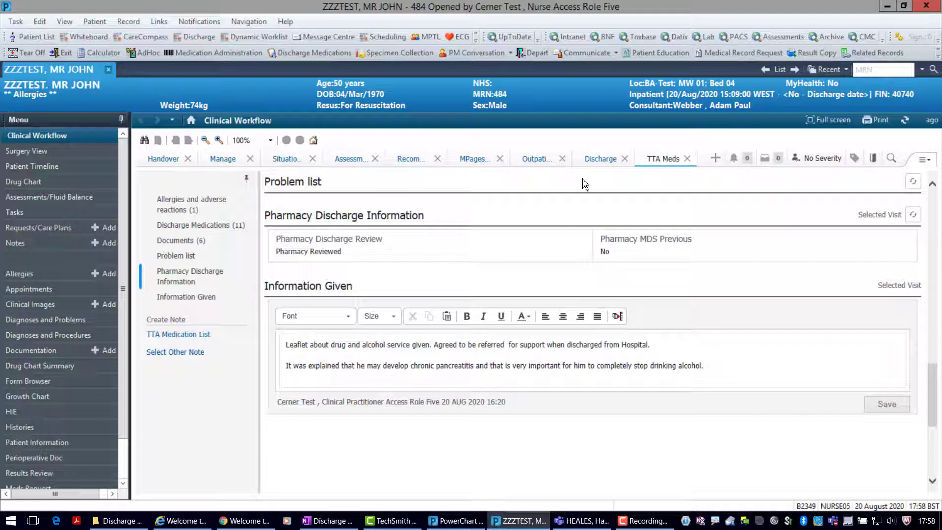
- Switch the chart back to the Discharge view
left_click(587, 159)
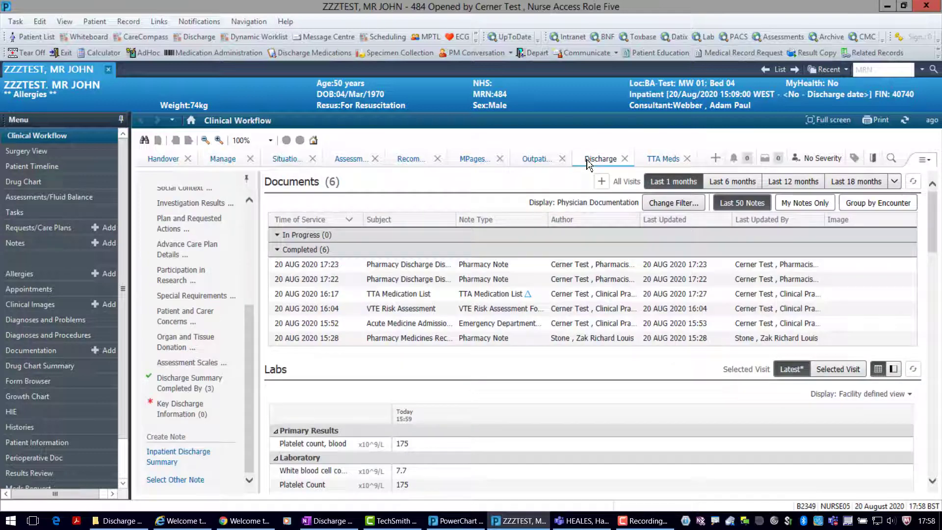
left_click_drag(936, 208, 939, 358)
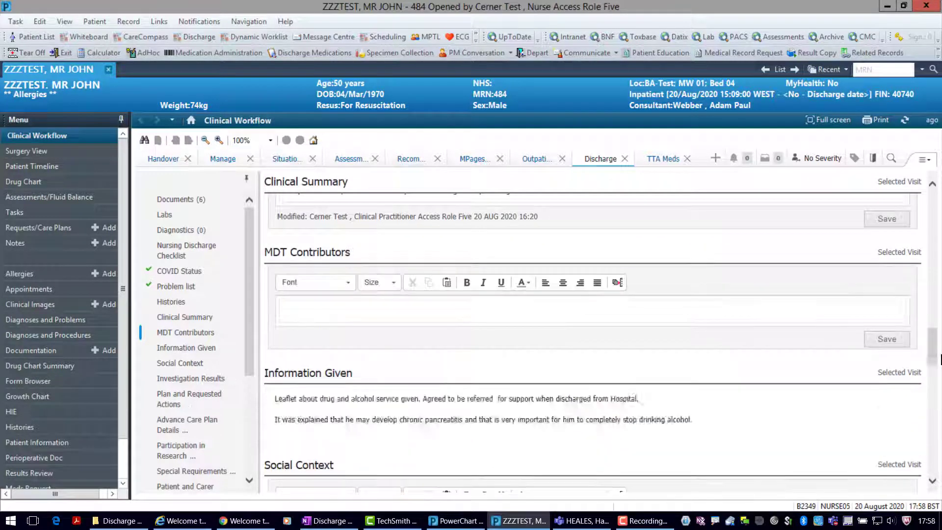
left_click_drag(939, 359, 925, 449)
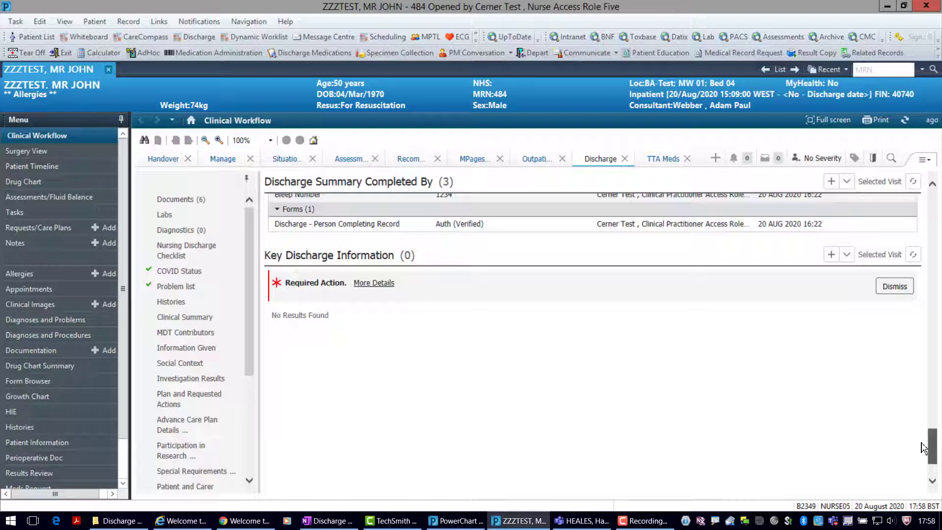
left_click_drag(924, 448, 928, 206)
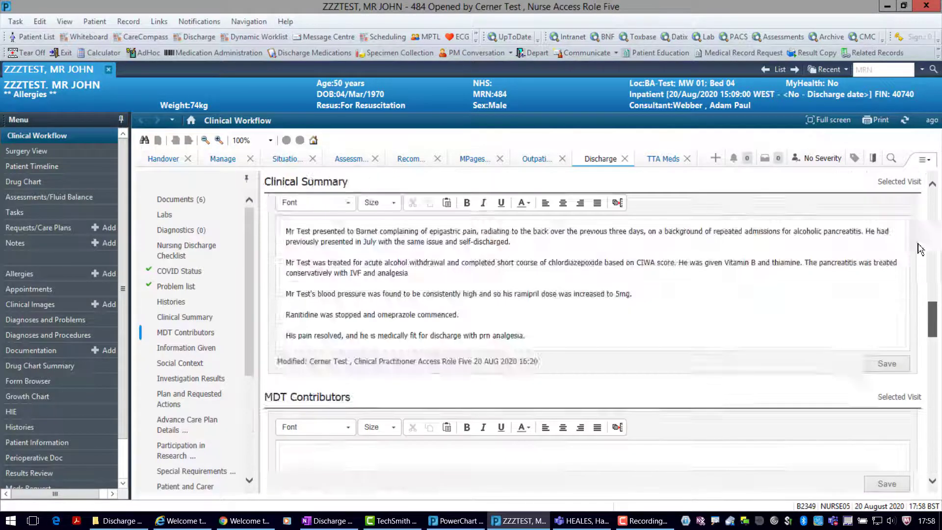
- Start a new Adult Discharge Checklist with nurse and AHP readiness set to Yes
left_click(199, 251)
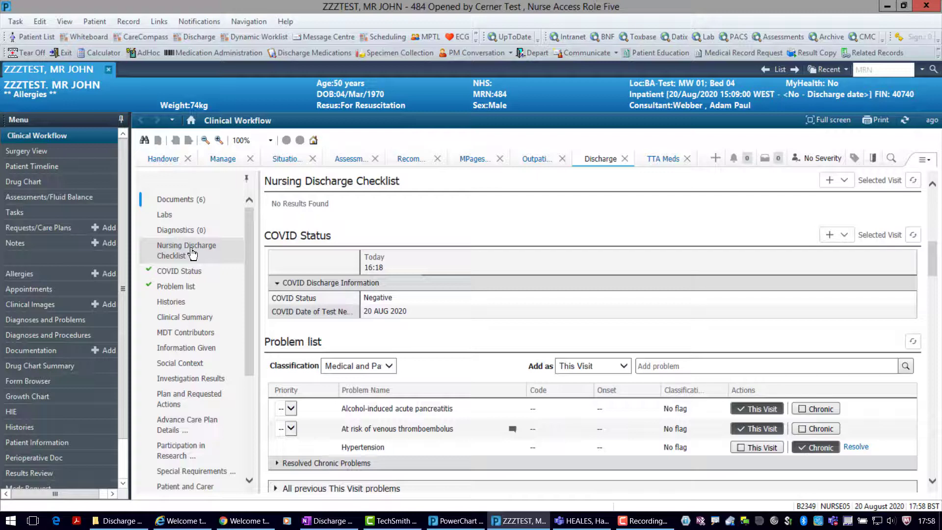
left_click(844, 179)
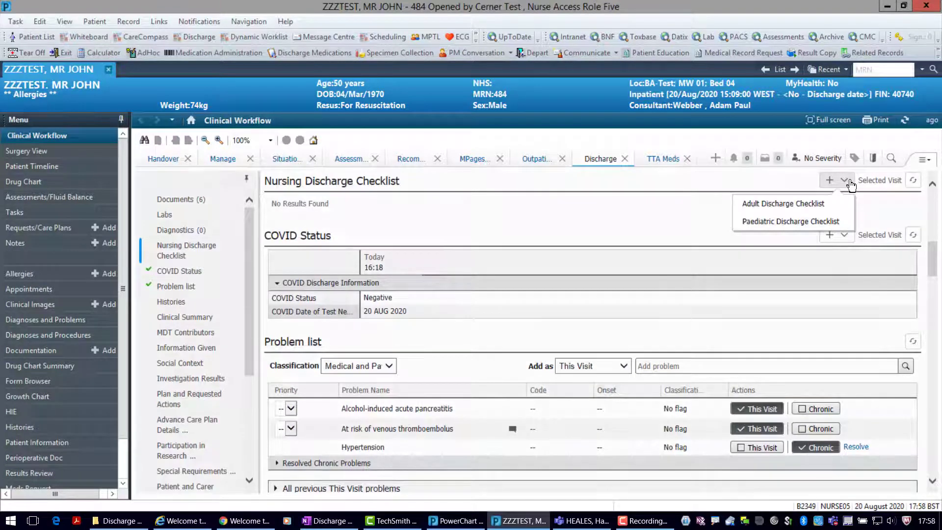
left_click(831, 207)
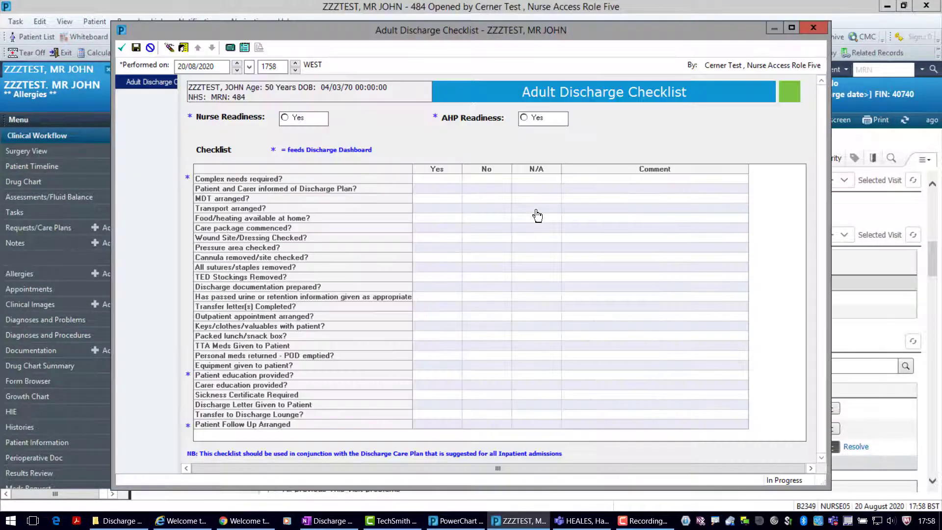
left_click(296, 122)
left_click(523, 118)
- Answer complex needs No; informed, transport, food/heating, cannula, TEDs, documentation Yes; MDT, care package, sutures N/A
left_click(486, 179)
left_click(436, 189)
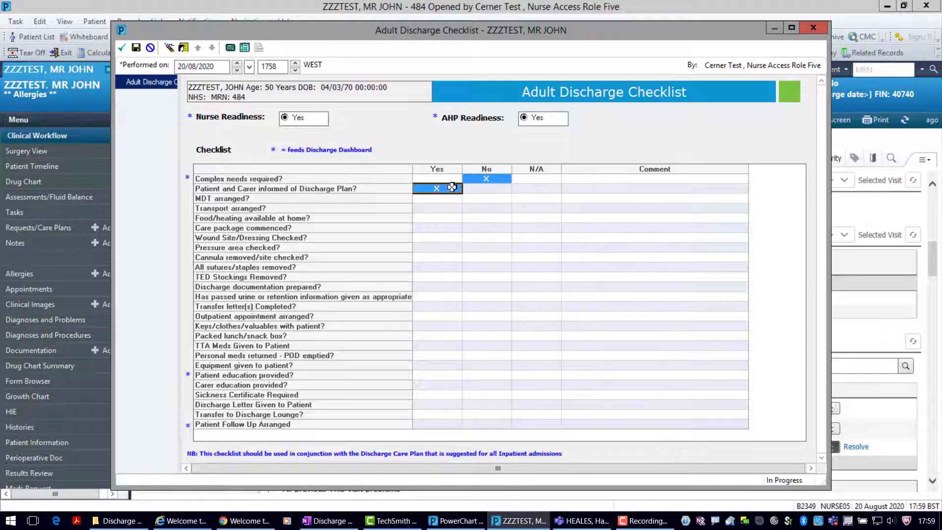
left_click(535, 198)
left_click(436, 208)
left_click(437, 218)
left_click(536, 228)
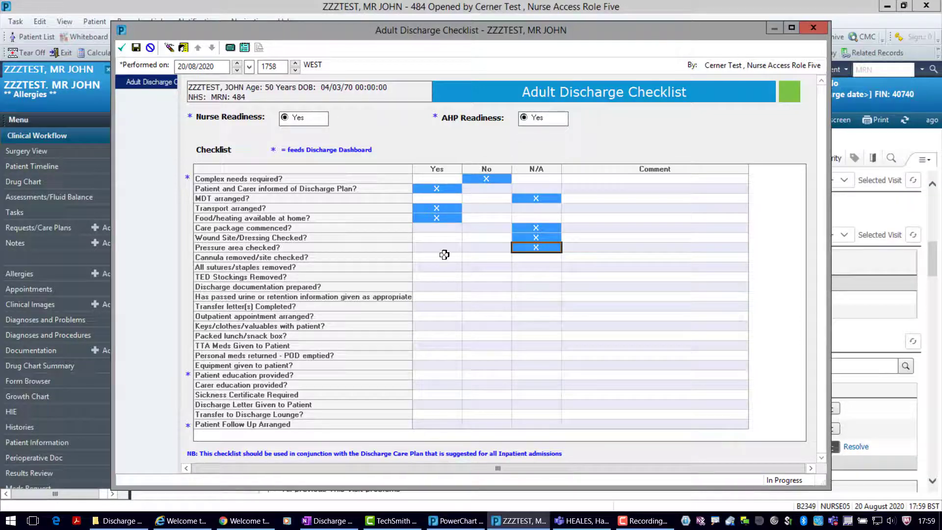
left_click(441, 257)
left_click(539, 266)
left_click(446, 277)
left_click(448, 297)
- Answer urine, valuables, TTA meds, education, letter Yes; sickness cert No; outpatient, lunch, follow-up N/A; sign it
left_click(536, 306)
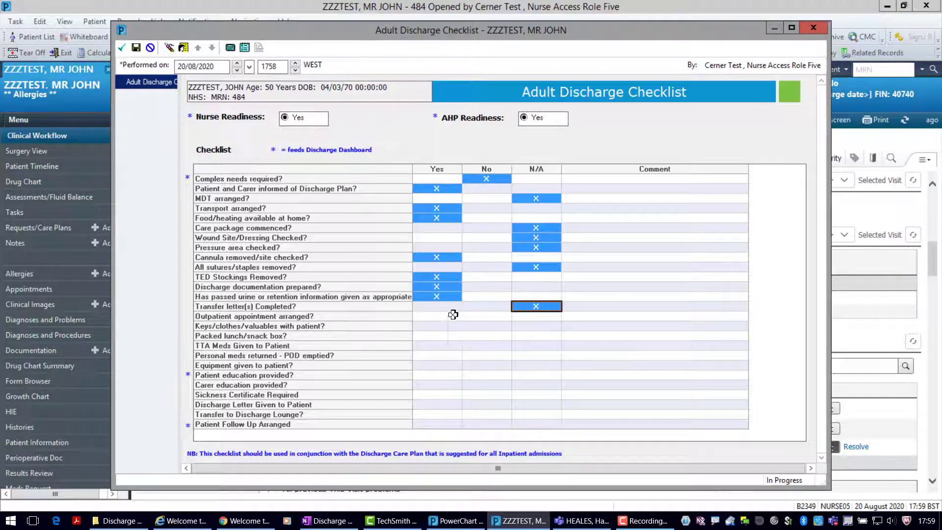
left_click(441, 326)
left_click(535, 335)
left_click(442, 344)
left_click(442, 365)
left_click(536, 385)
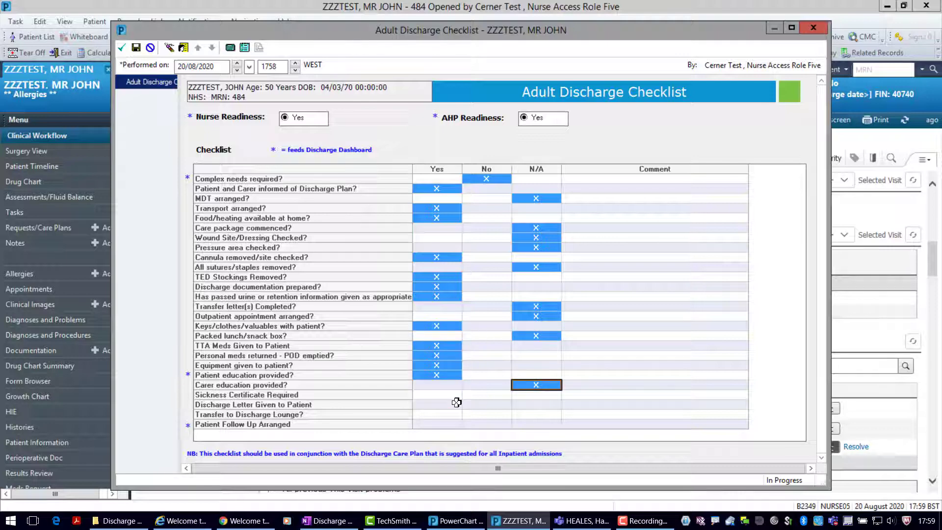
left_click(486, 395)
left_click(436, 404)
left_click(536, 414)
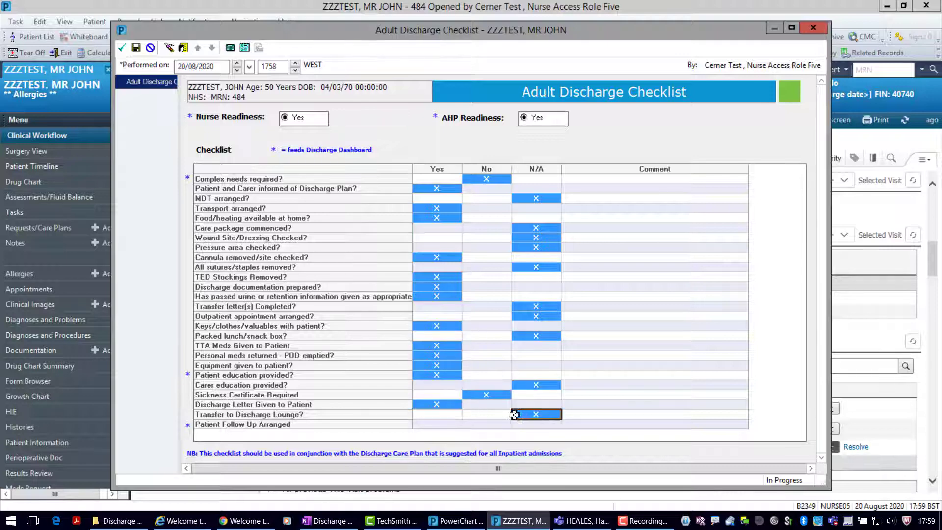
left_click(122, 49)
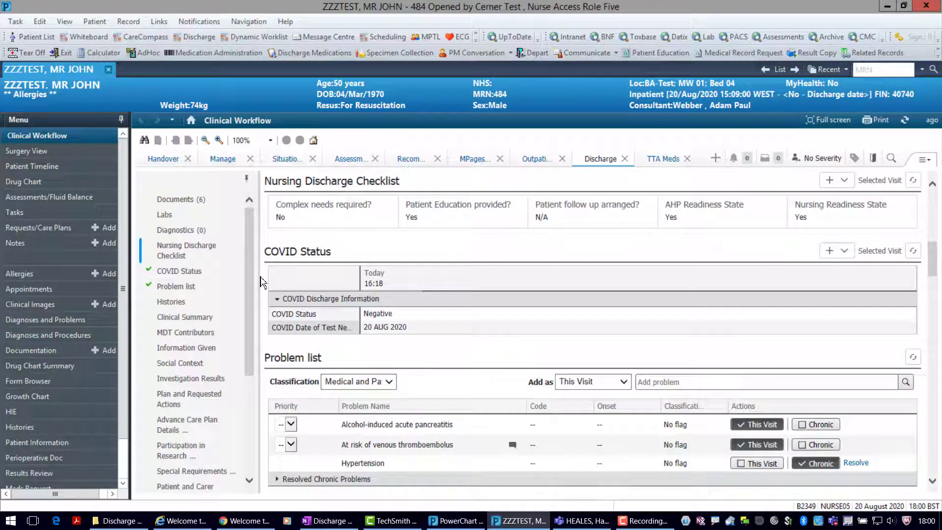
- Start Key Discharge Details with discharged with consent and usual place of residence
left_click_drag(251, 275, 251, 375)
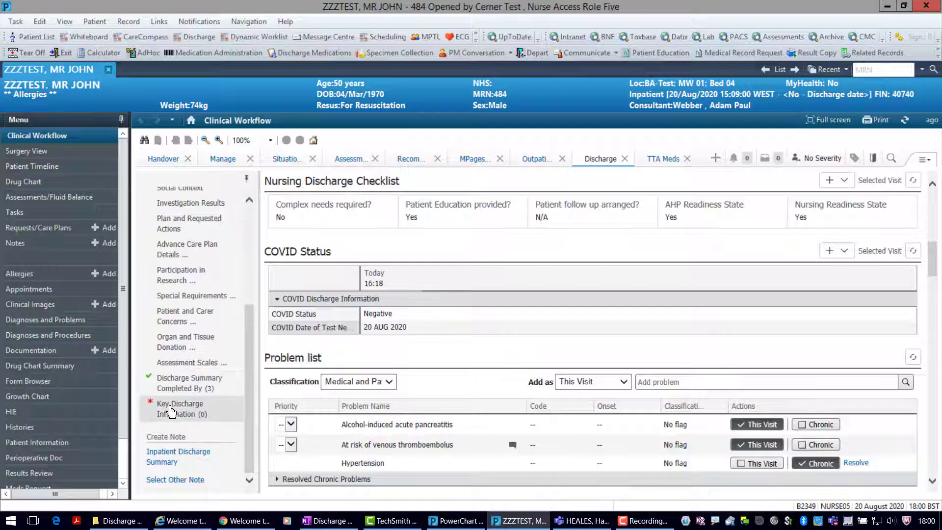
left_click(172, 409)
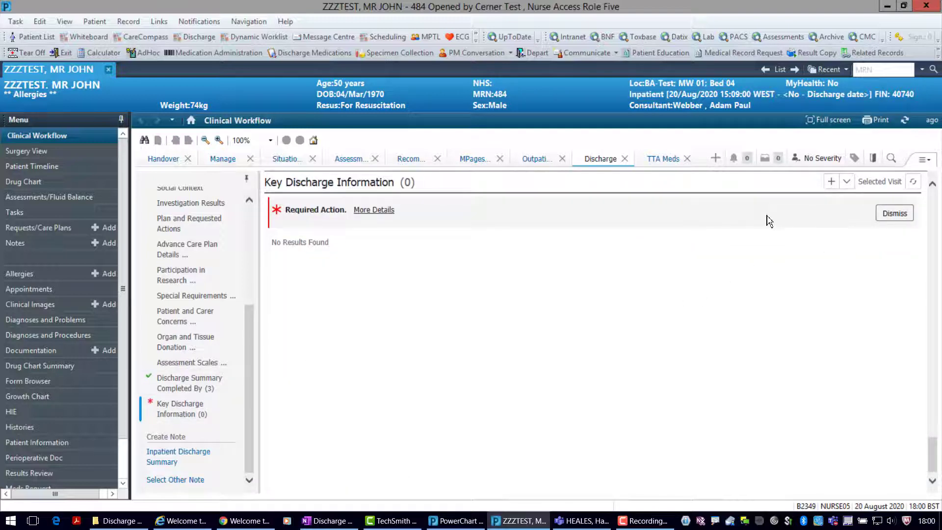
left_click(846, 182)
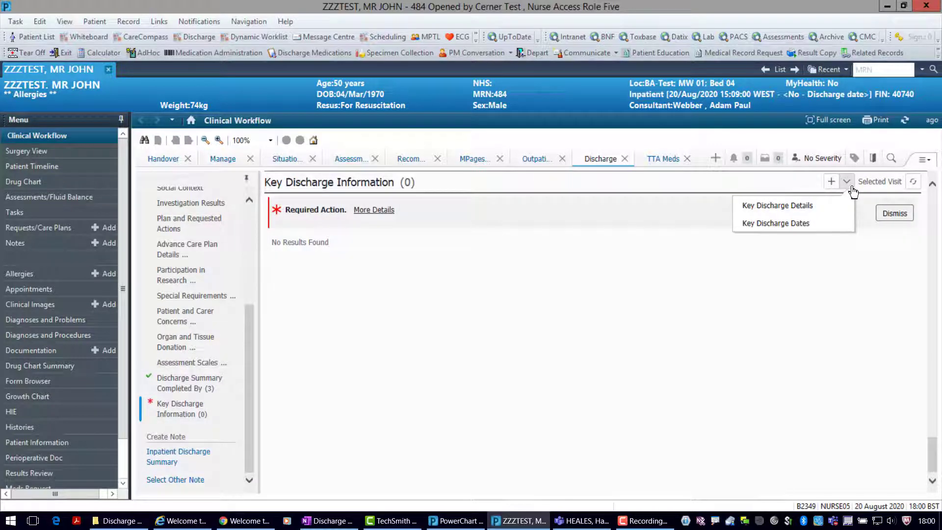
left_click(822, 208)
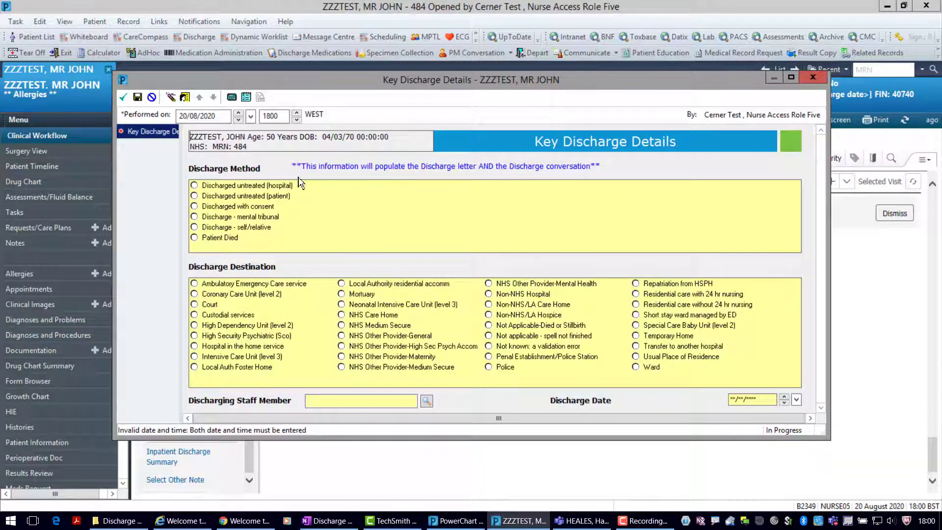
left_click(237, 207)
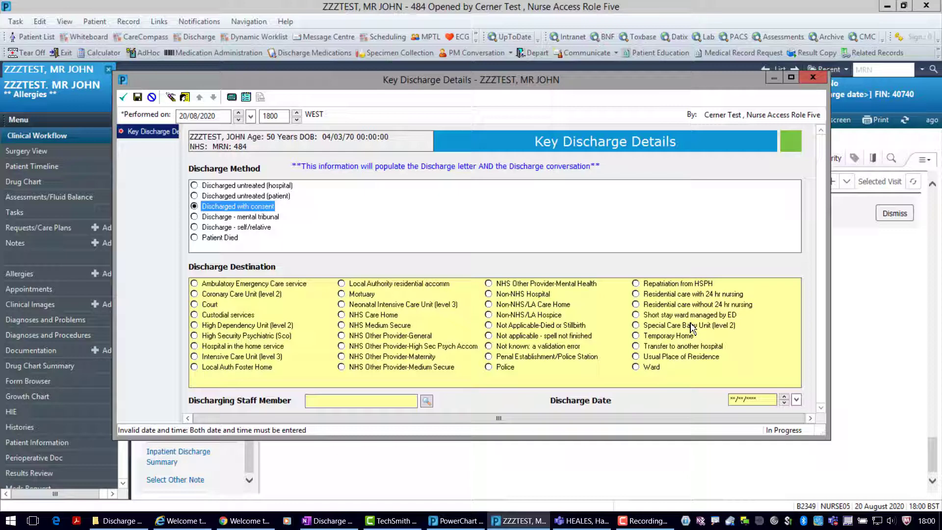
left_click(649, 356)
- Select the discharging staff member by surname, set today's discharge date and sign the form
left_click(383, 399)
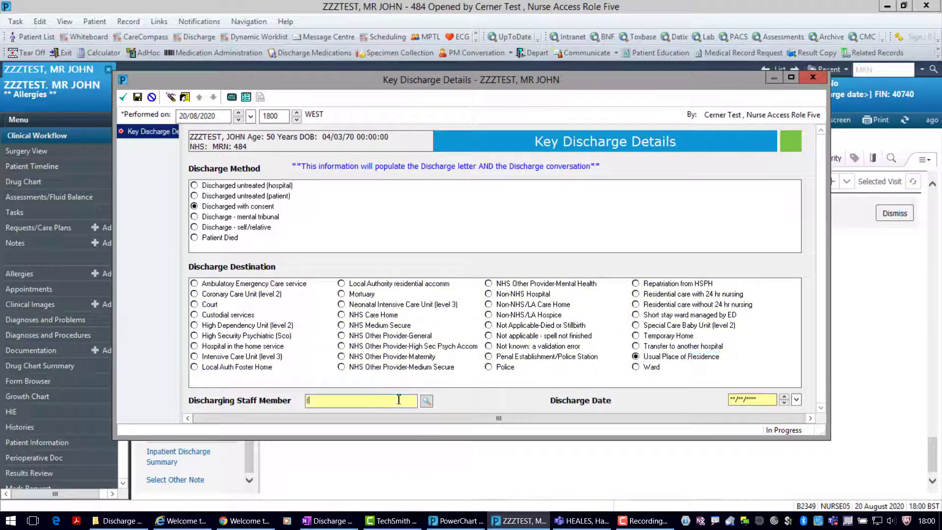
type("test")
left_click(426, 400)
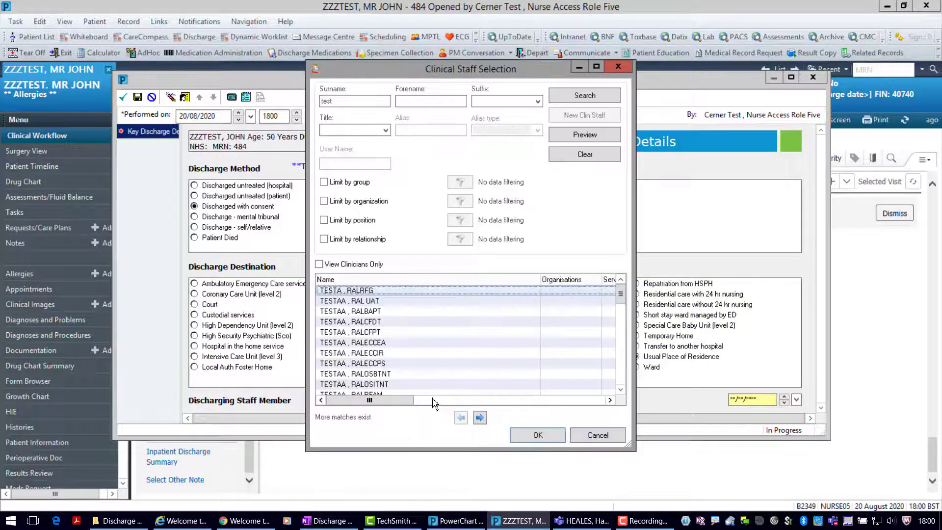
left_click(530, 435)
left_click(748, 398)
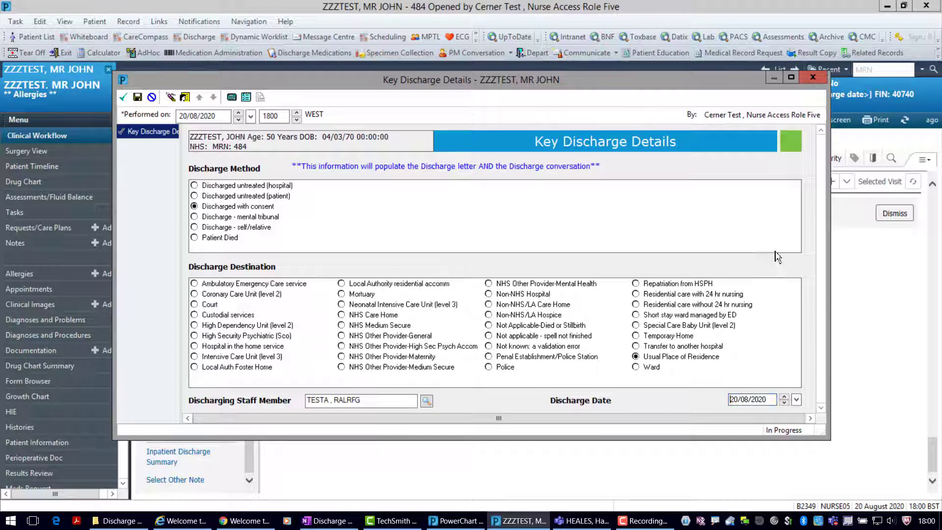
left_click(123, 99)
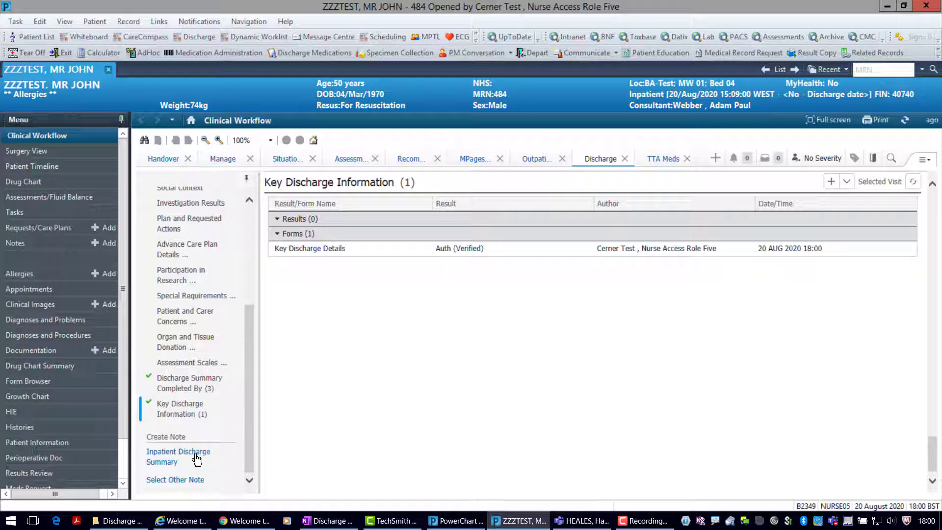
- Create the Inpatient Discharge Summary letter and sign it as a GP Discharge Letter
left_click(187, 461)
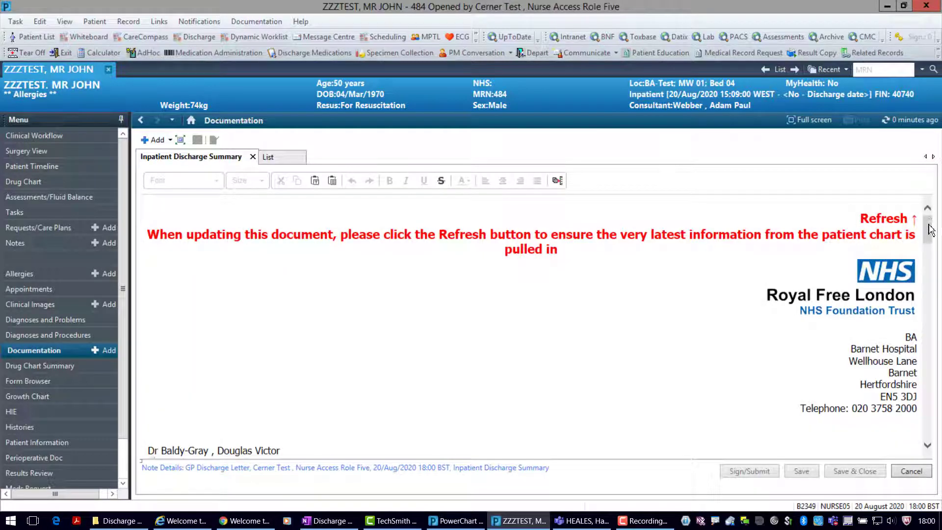
left_click_drag(929, 224, 928, 256)
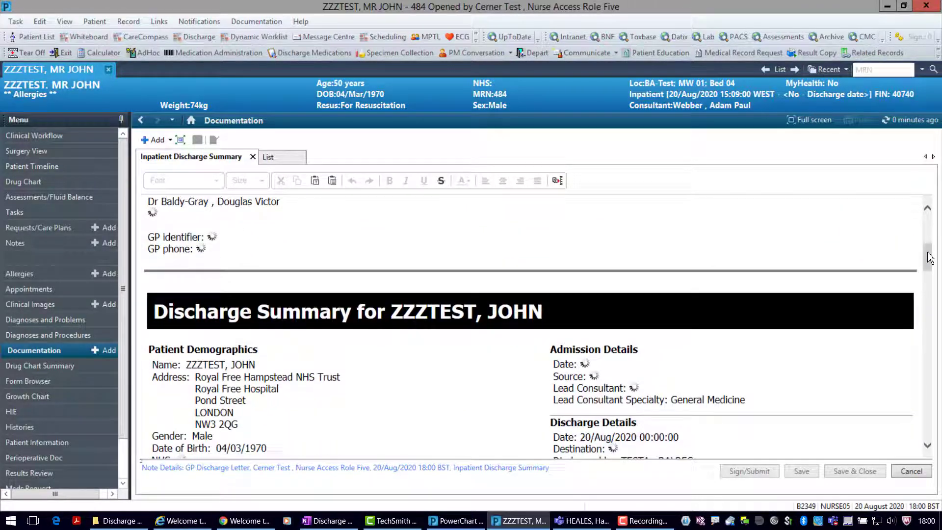
left_click_drag(929, 259, 926, 427)
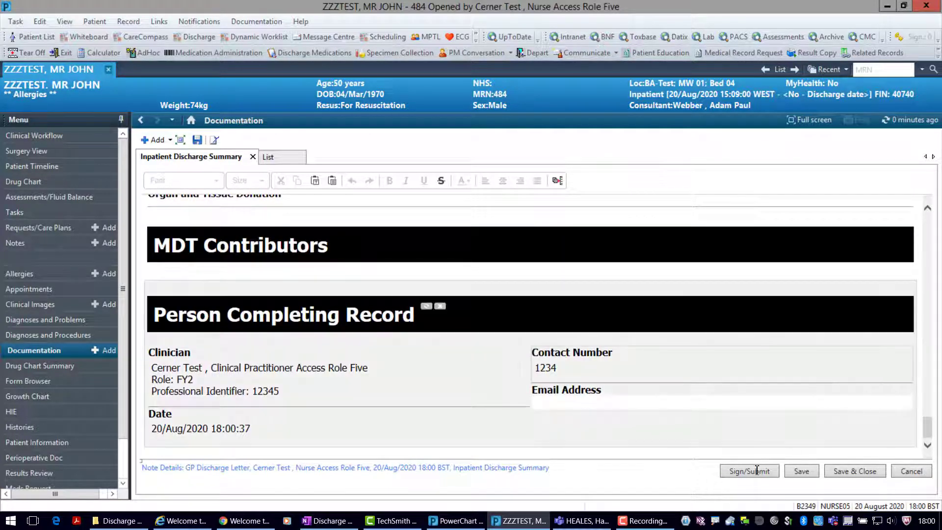
left_click(744, 472)
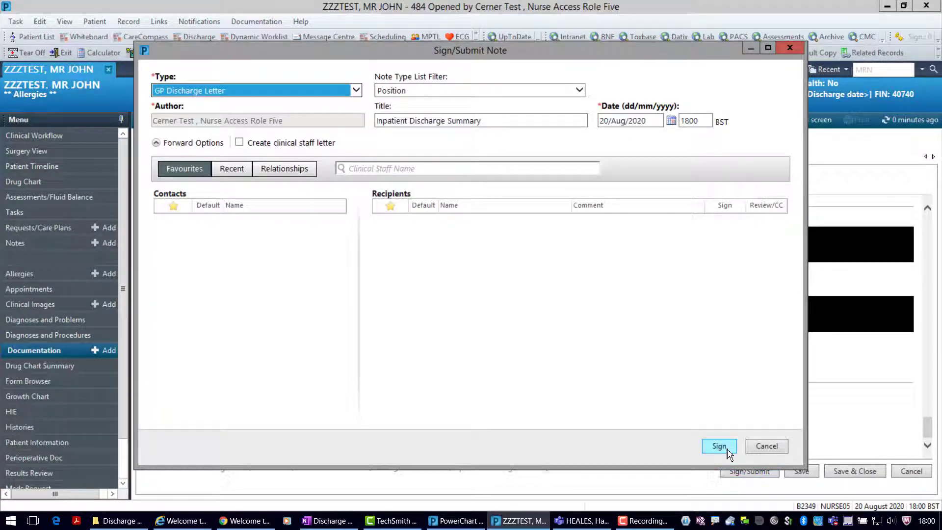
left_click(727, 450)
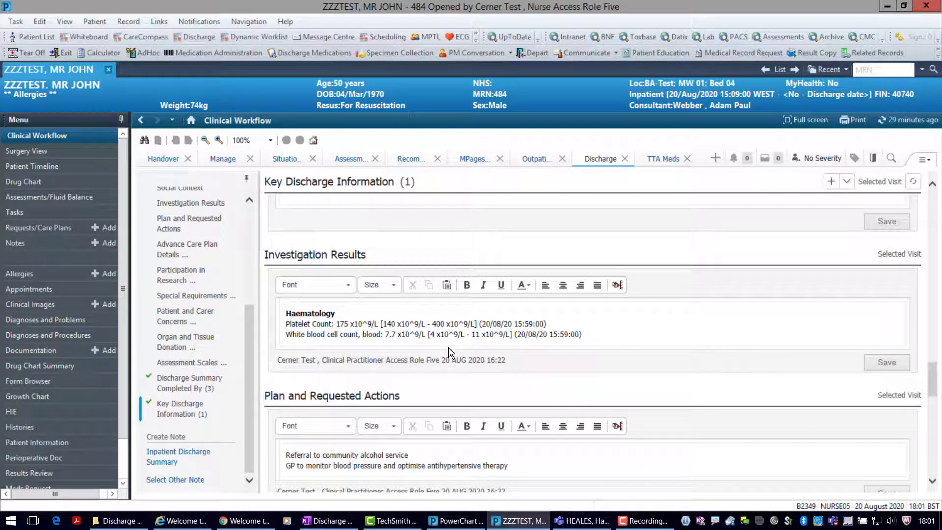
left_click_drag(252, 323, 258, 227)
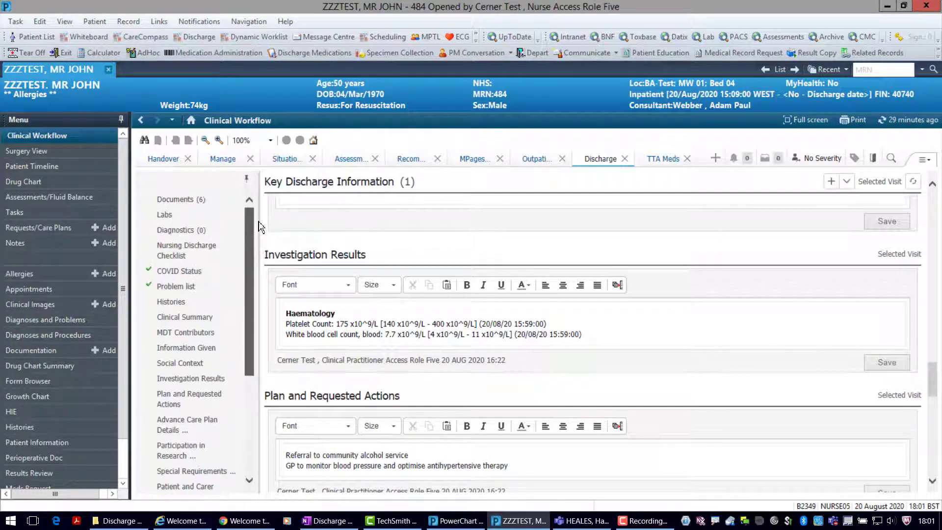
- Show the Documents list with the Inpatient Discharge Summary previewed
left_click(410, 270)
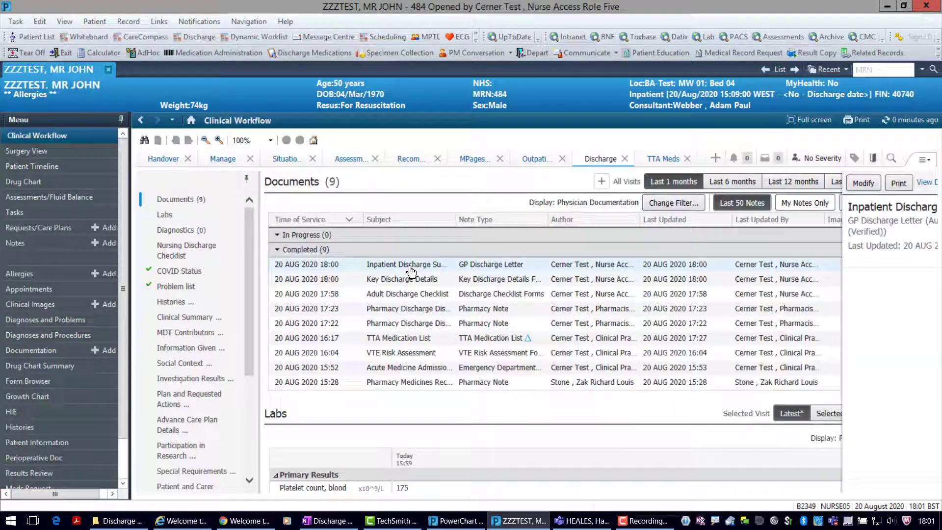